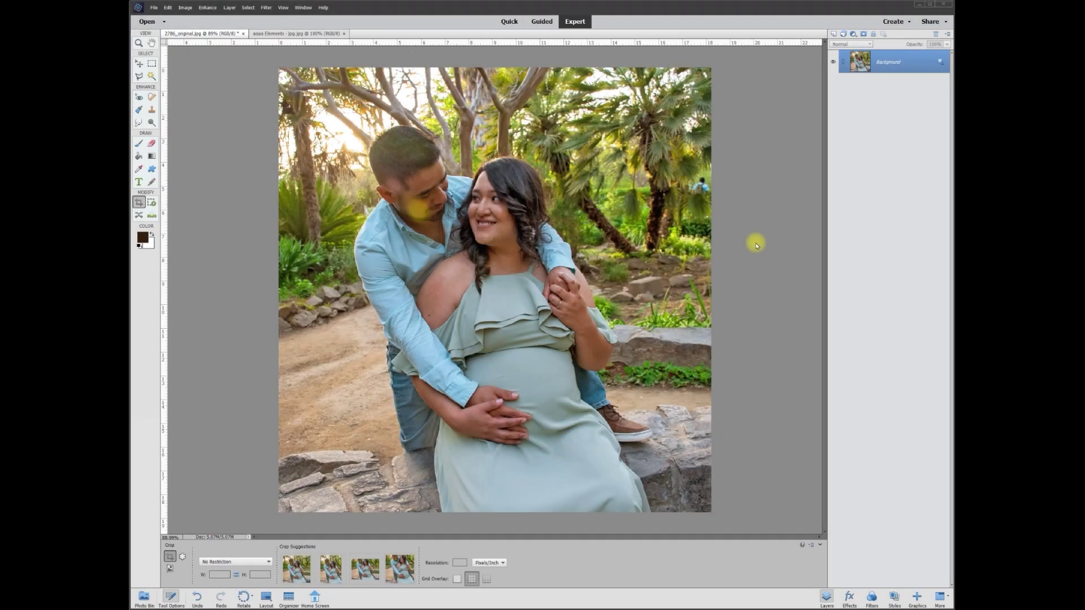
Duplicate the Background layer into a Background copy layer
{"action": "left_click", "coordinate": [295, 34]}
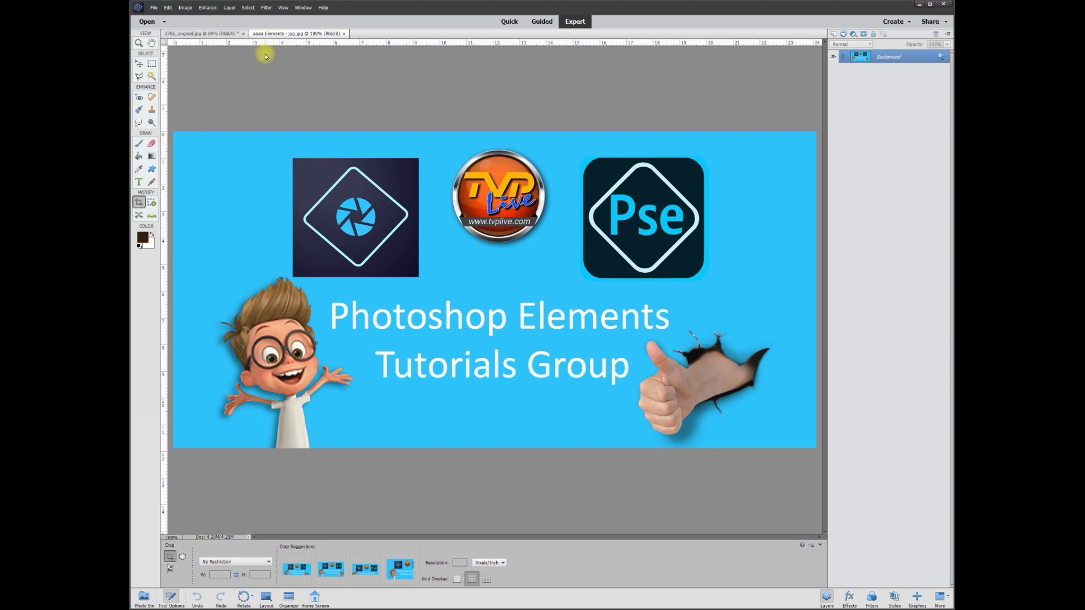
{"action": "left_click", "coordinate": [227, 35]}
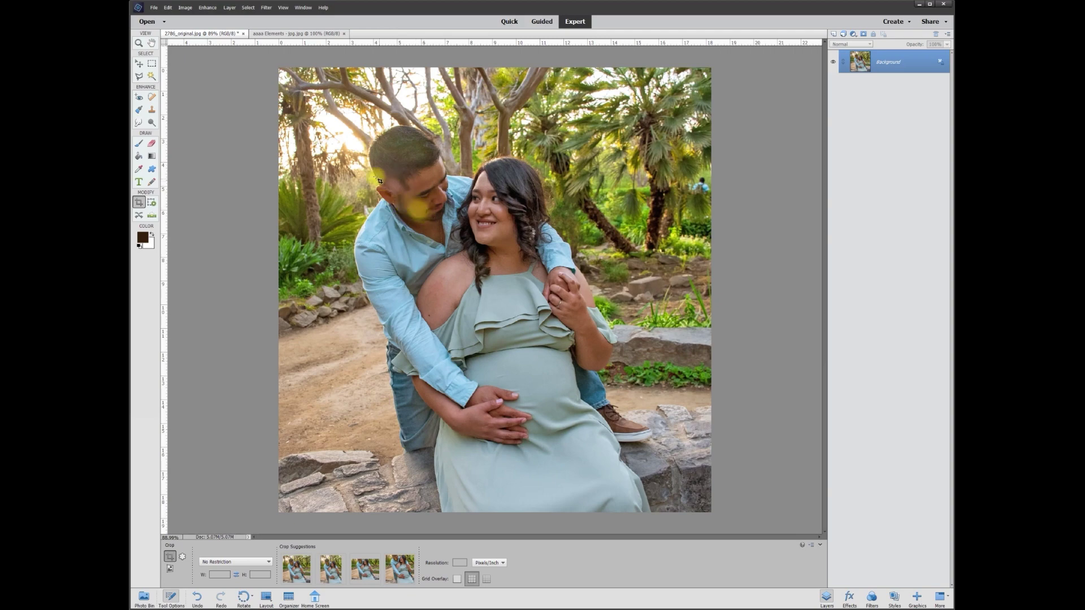
{"action": "key", "text": "v"}
{"action": "scroll", "coordinate": [255, 155], "scroll_direction": "up", "scroll_amount": 5}
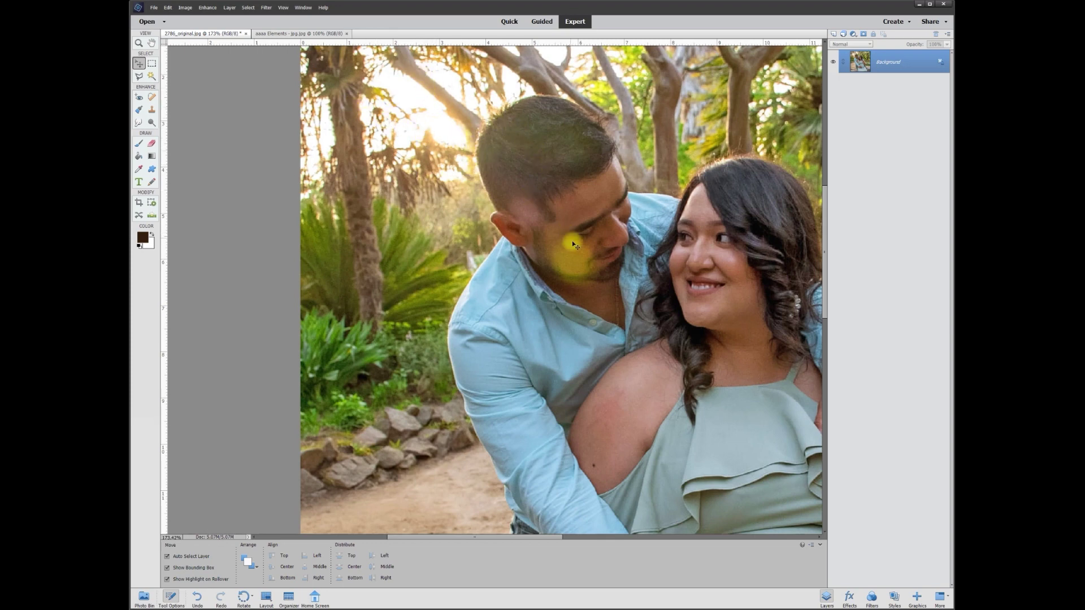
{"action": "scroll", "coordinate": [422, 235], "scroll_direction": "down", "scroll_amount": 3}
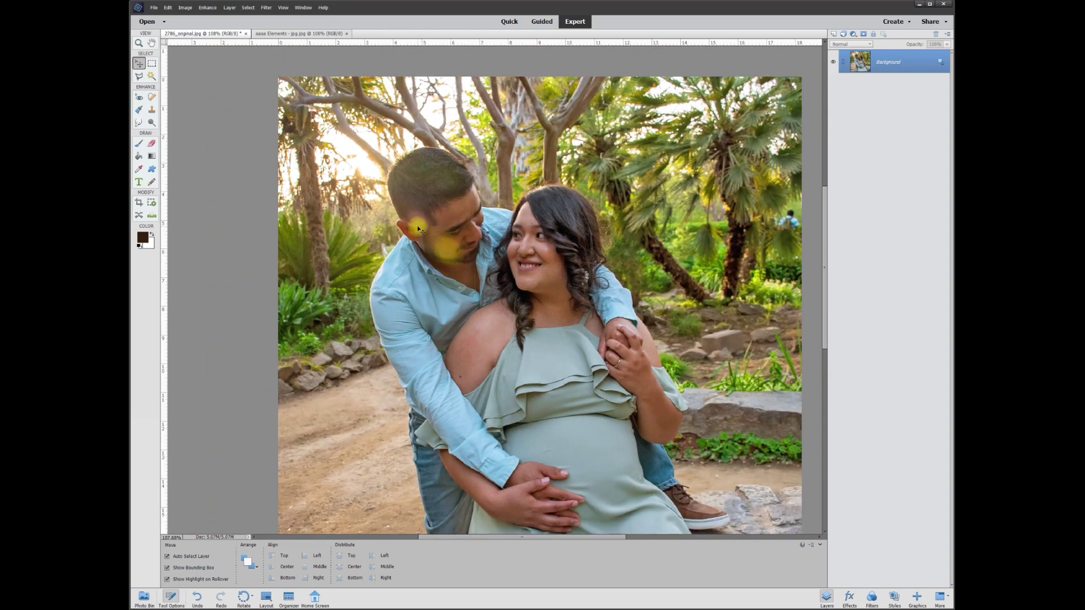
{"action": "scroll", "coordinate": [825, 295], "scroll_direction": "down", "scroll_amount": 2}
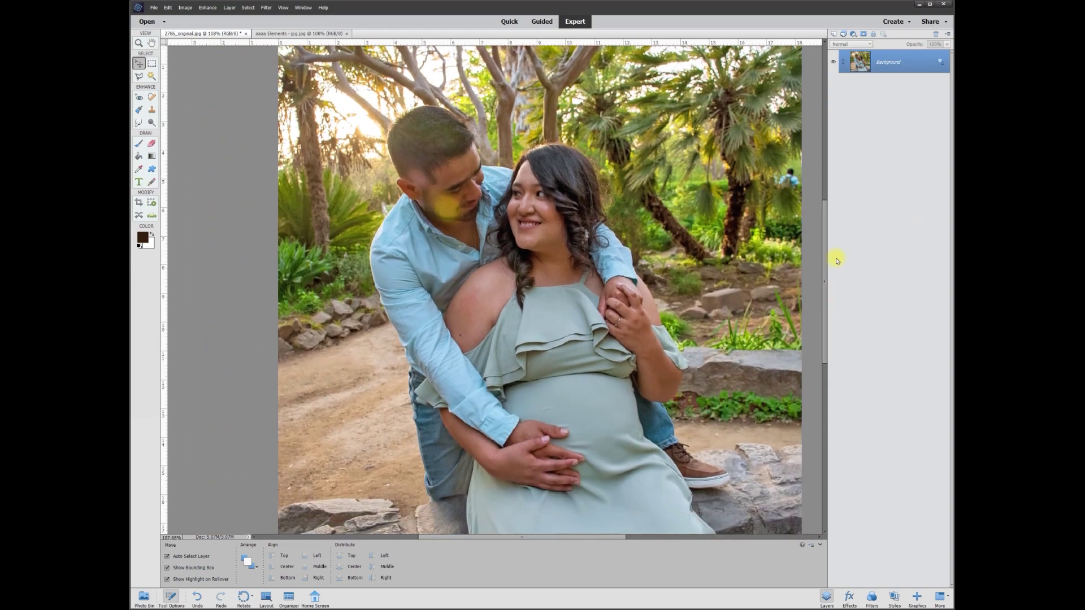
{"action": "right_click", "coordinate": [893, 67]}
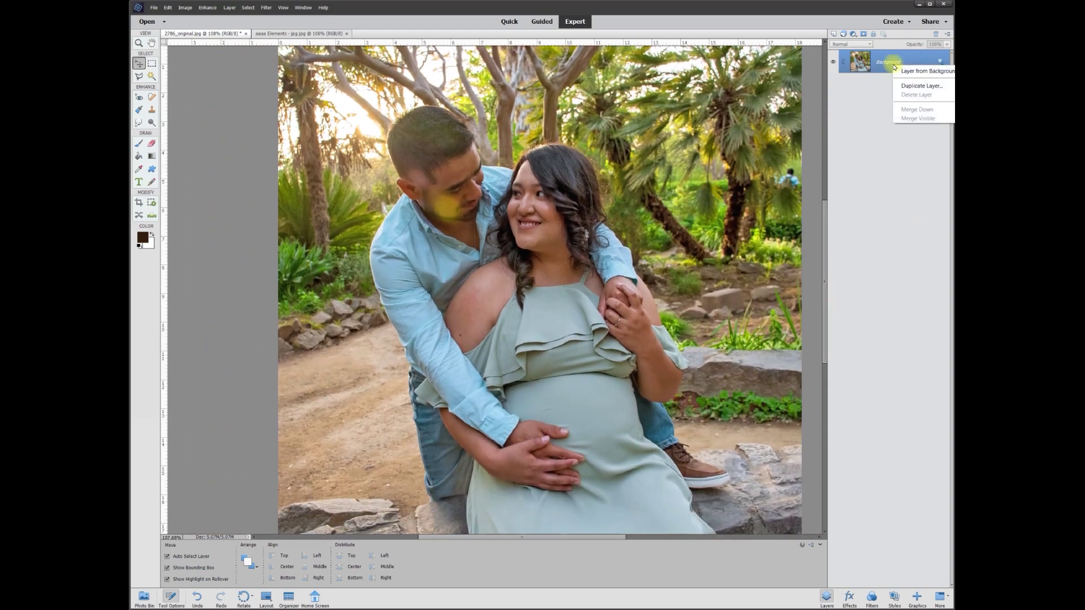
{"action": "left_click", "coordinate": [920, 86]}
{"action": "left_click", "coordinate": [605, 168]}
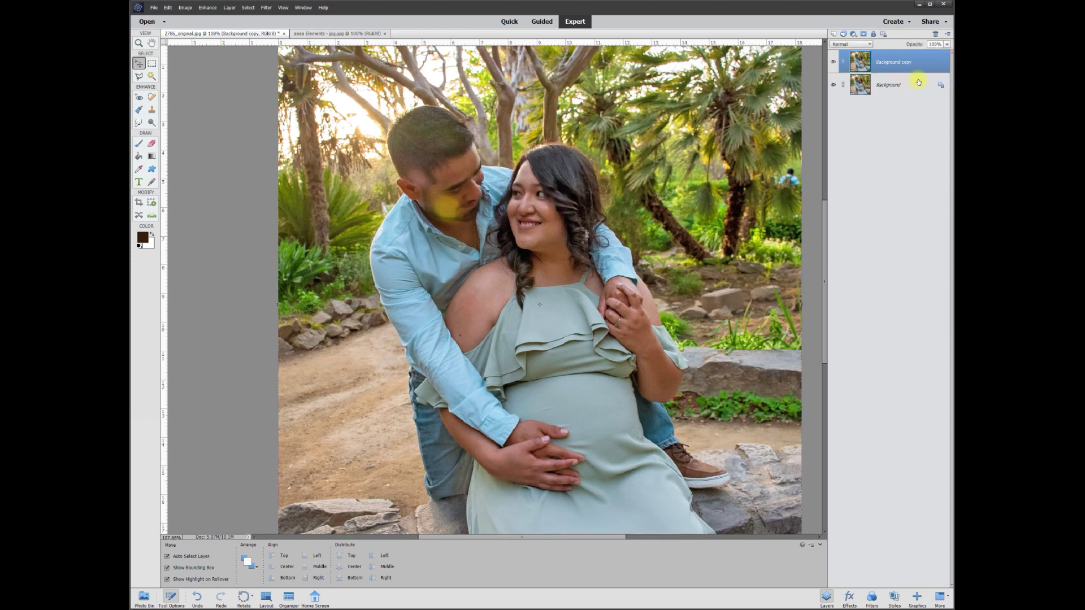
Unlock the original Background into Layer 0, hide it, and make Background copy active
{"action": "left_click", "coordinate": [940, 86]}
{"action": "left_click", "coordinate": [890, 60]}
{"action": "left_click", "coordinate": [897, 96]}
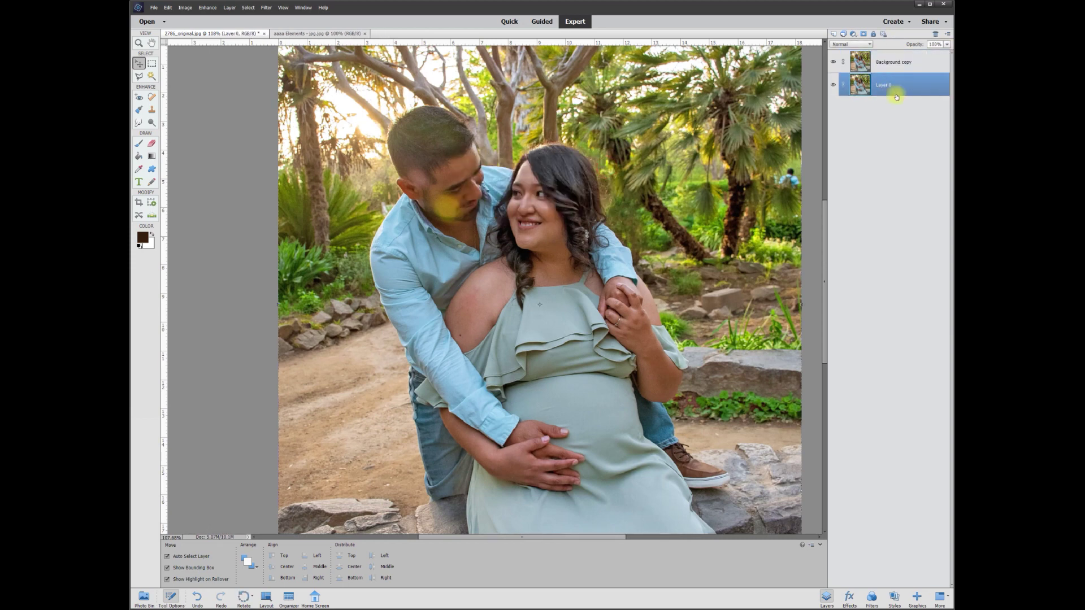
{"action": "left_click", "coordinate": [834, 86]}
{"action": "left_click", "coordinate": [833, 64]}
{"action": "left_click", "coordinate": [833, 64]}
{"action": "left_click", "coordinate": [885, 73]}
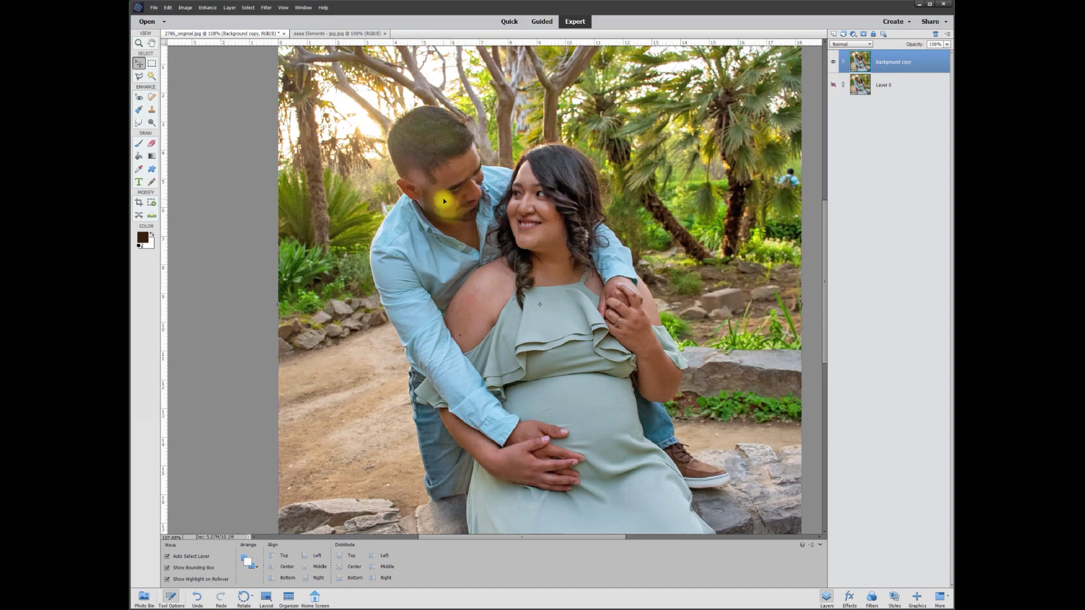
Select the Eraser tool, set to 58 px at 100% opacity
{"action": "scroll", "coordinate": [445, 202], "scroll_direction": "up", "scroll_amount": 5}
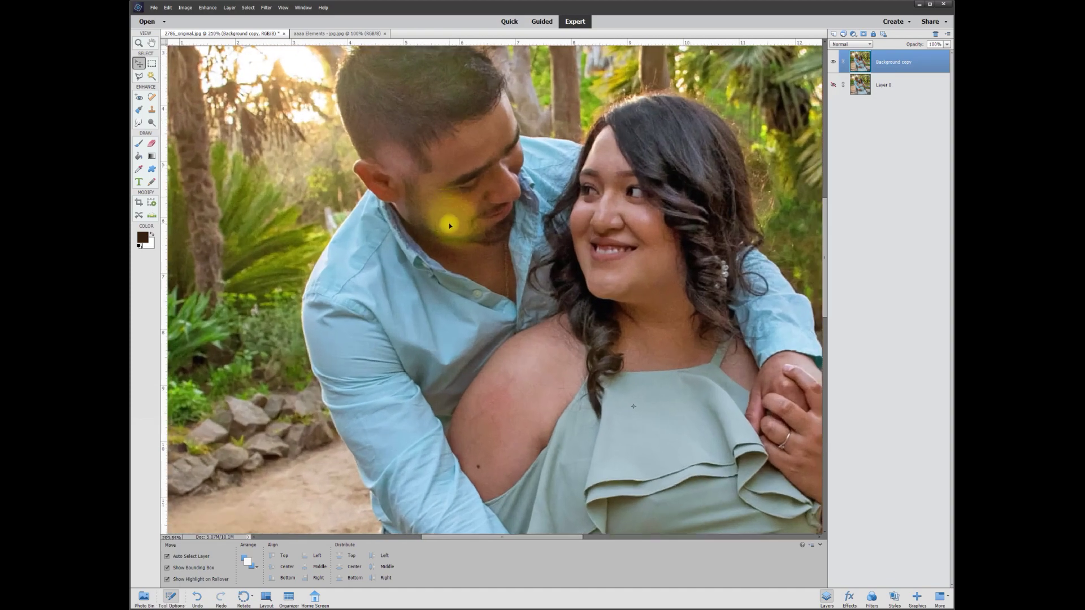
{"action": "scroll", "coordinate": [452, 210], "scroll_direction": "up", "scroll_amount": 1}
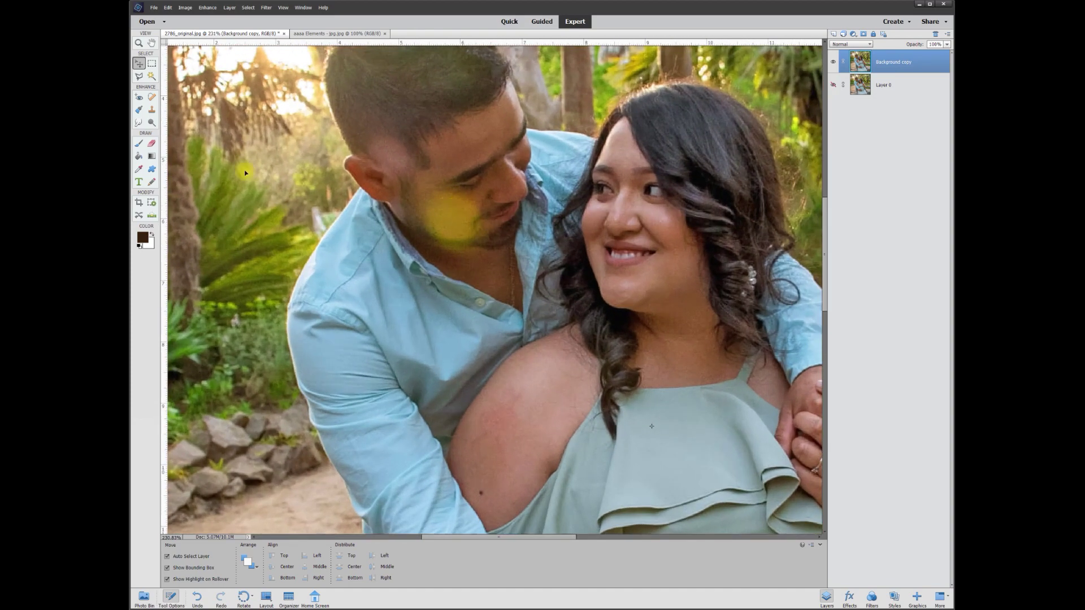
{"action": "left_click", "coordinate": [151, 143]}
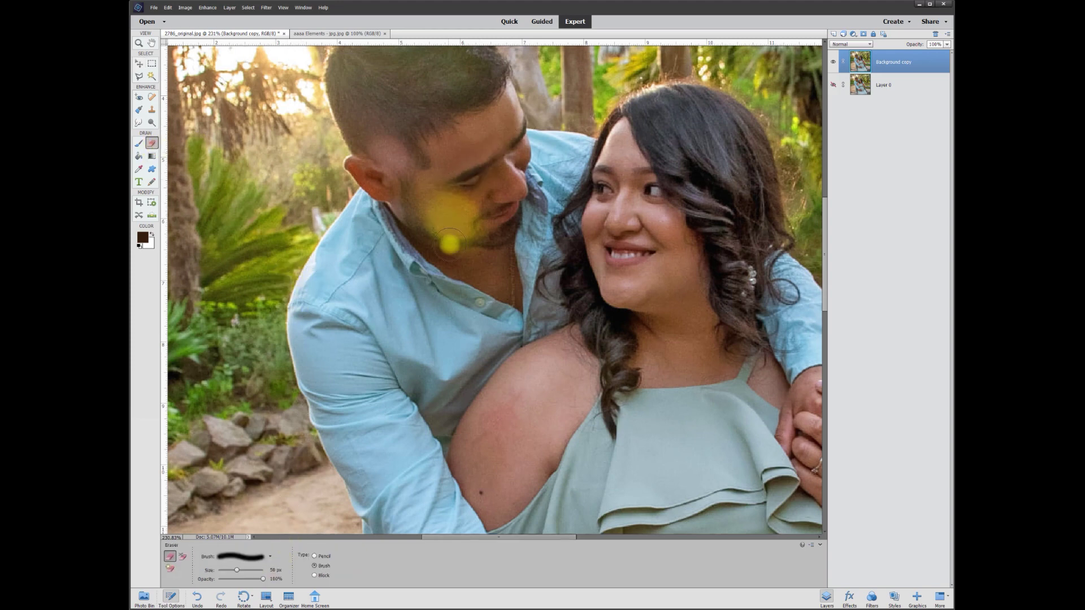
Erase the yellow cheek patch, compare with Layer 0 shown and hidden, then select Layer 0
{"action": "mouse_move", "coordinate": [464, 214]}
{"action": "left_mouse_down"}
{"action": "mouse_move", "coordinate": [441, 211]}
{"action": "mouse_move", "coordinate": [437, 222]}
{"action": "mouse_move", "coordinate": [458, 232]}
{"action": "mouse_move", "coordinate": [464, 222]}
{"action": "mouse_move", "coordinate": [436, 204]}
{"action": "mouse_move", "coordinate": [430, 214]}
{"action": "mouse_move", "coordinate": [471, 217]}
{"action": "mouse_move", "coordinate": [460, 238]}
{"action": "mouse_move", "coordinate": [434, 224]}
{"action": "mouse_move", "coordinate": [445, 235]}
{"action": "mouse_move", "coordinate": [491, 215]}
{"action": "mouse_move", "coordinate": [465, 235]}
{"action": "mouse_move", "coordinate": [537, 177]}
{"action": "left_mouse_up"}
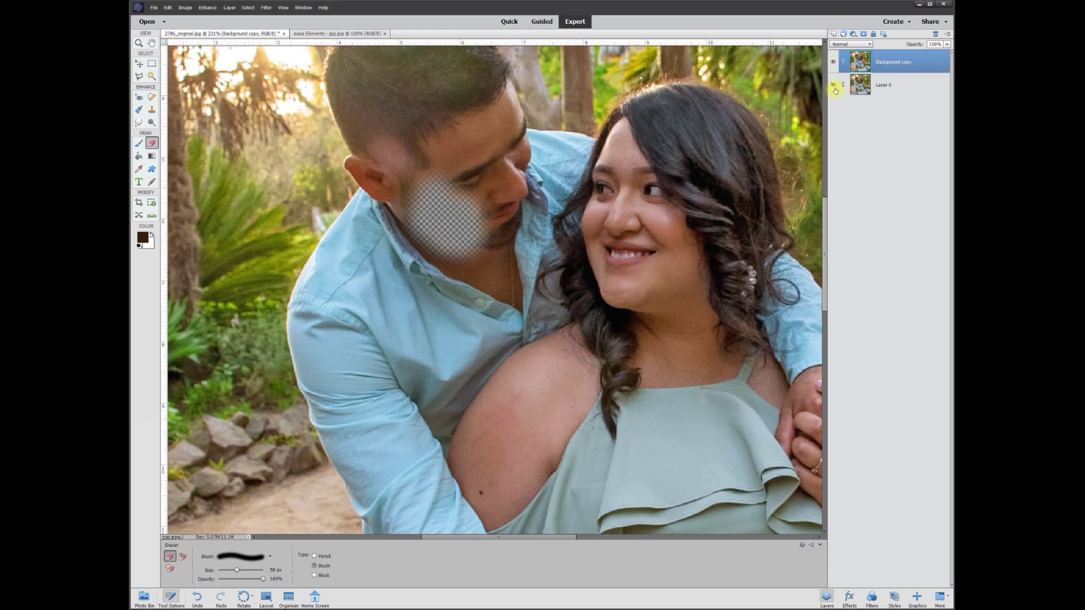
{"action": "left_click", "coordinate": [833, 85]}
{"action": "left_click", "coordinate": [833, 85]}
{"action": "left_click", "coordinate": [833, 86]}
{"action": "left_click", "coordinate": [833, 85]}
{"action": "left_click", "coordinate": [834, 86]}
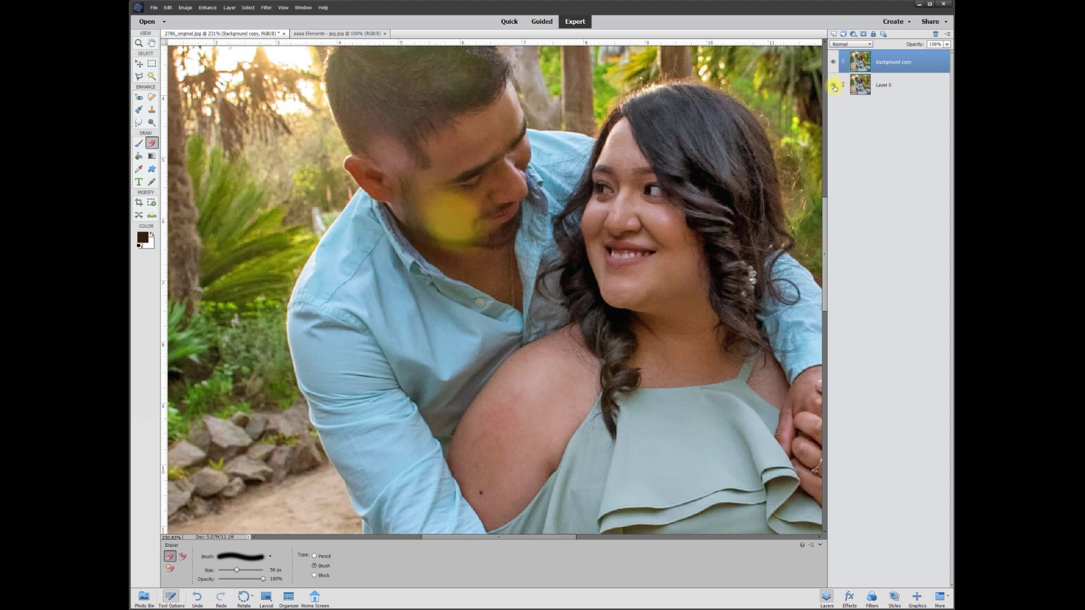
{"action": "left_click", "coordinate": [834, 86]}
{"action": "left_click", "coordinate": [834, 86]}
{"action": "left_click", "coordinate": [887, 86]}
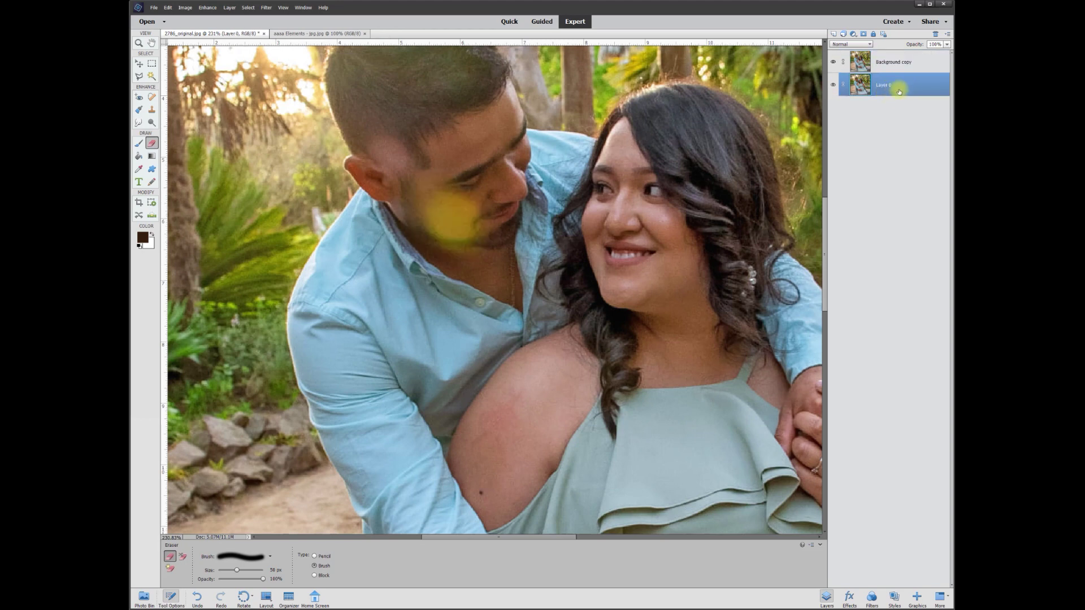
Apply Adjust Color for Skin Tone to Layer 0, sampling the skin on the man's cheek
{"action": "left_click", "coordinate": [207, 9]}
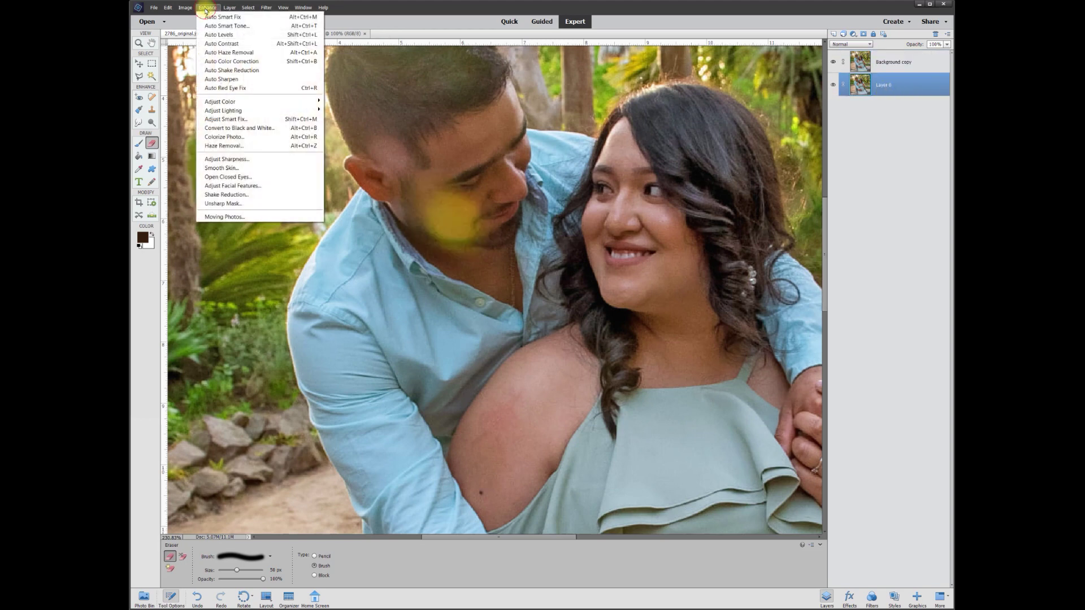
{"action": "mouse_move", "coordinate": [222, 104]}
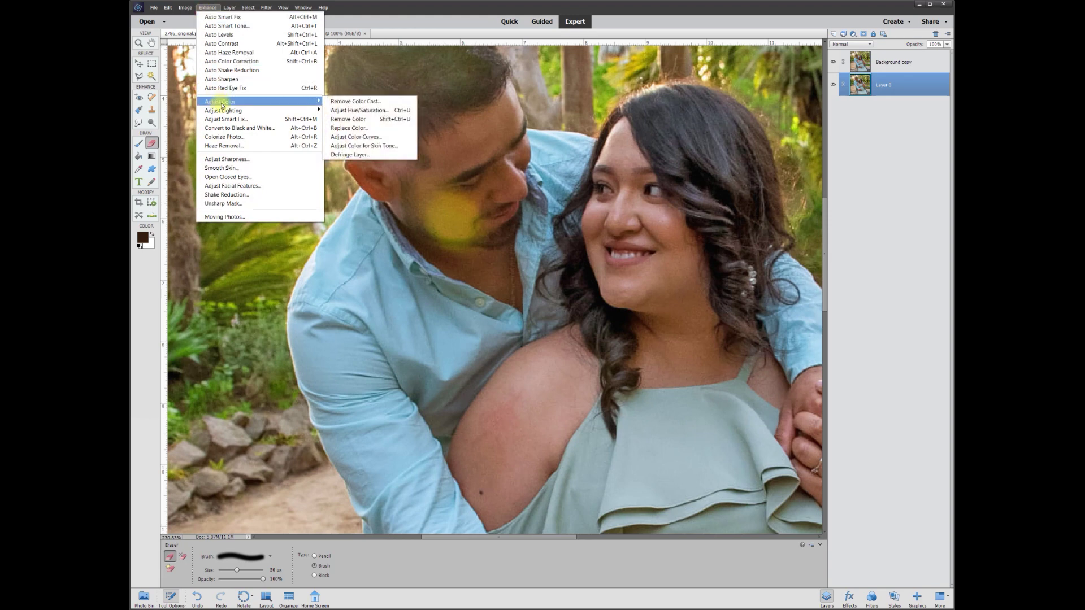
{"action": "left_click", "coordinate": [362, 146]}
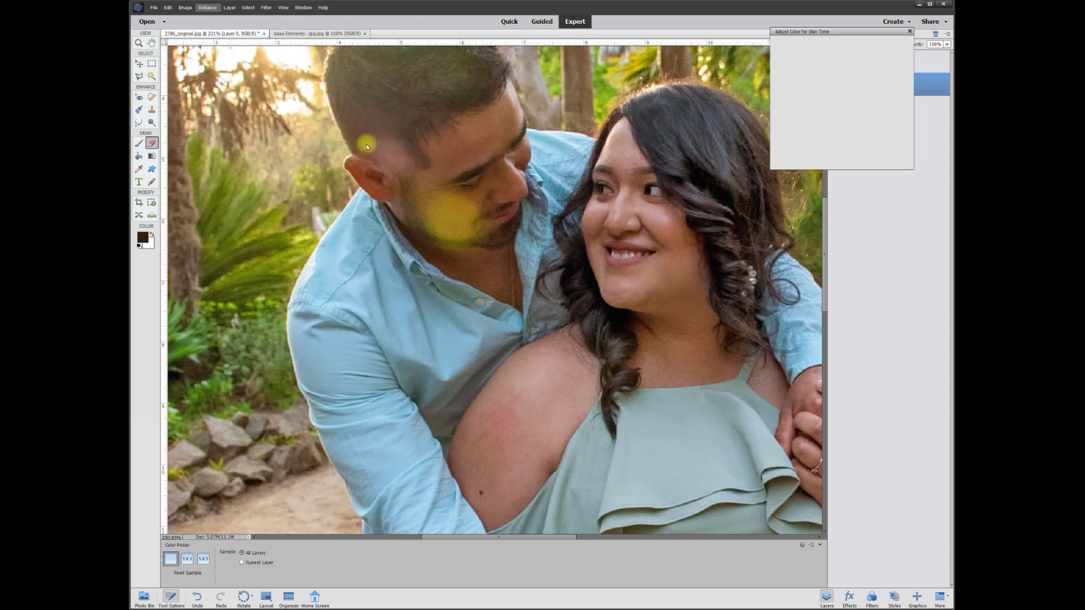
{"action": "left_click_drag", "start_coordinate": [842, 35], "coordinate": [732, 67]}
{"action": "left_click", "coordinate": [450, 219]}
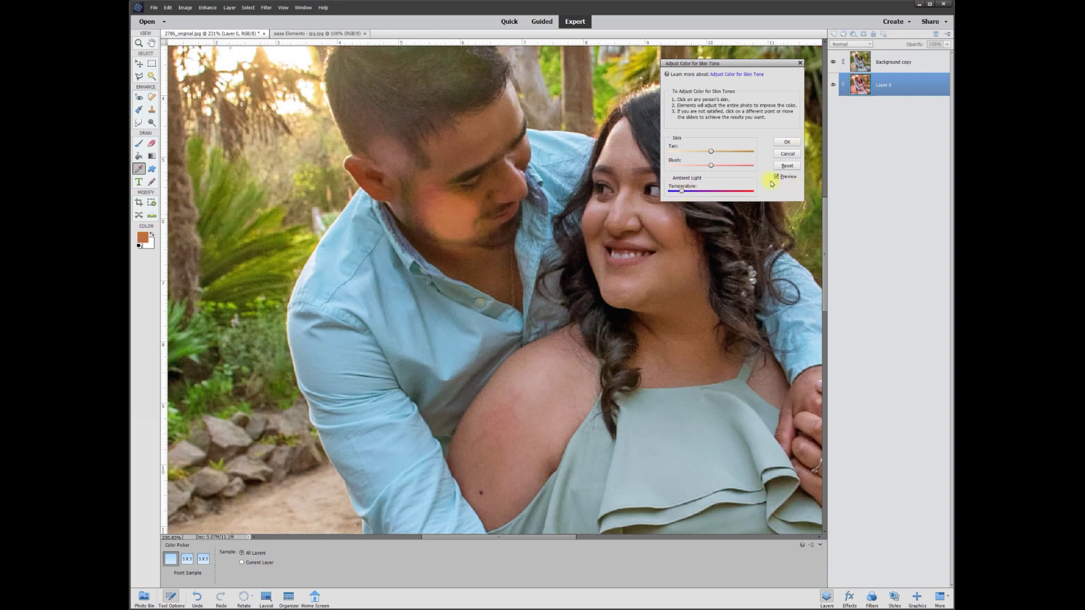
{"action": "left_click", "coordinate": [786, 143]}
{"action": "key", "text": "e"}
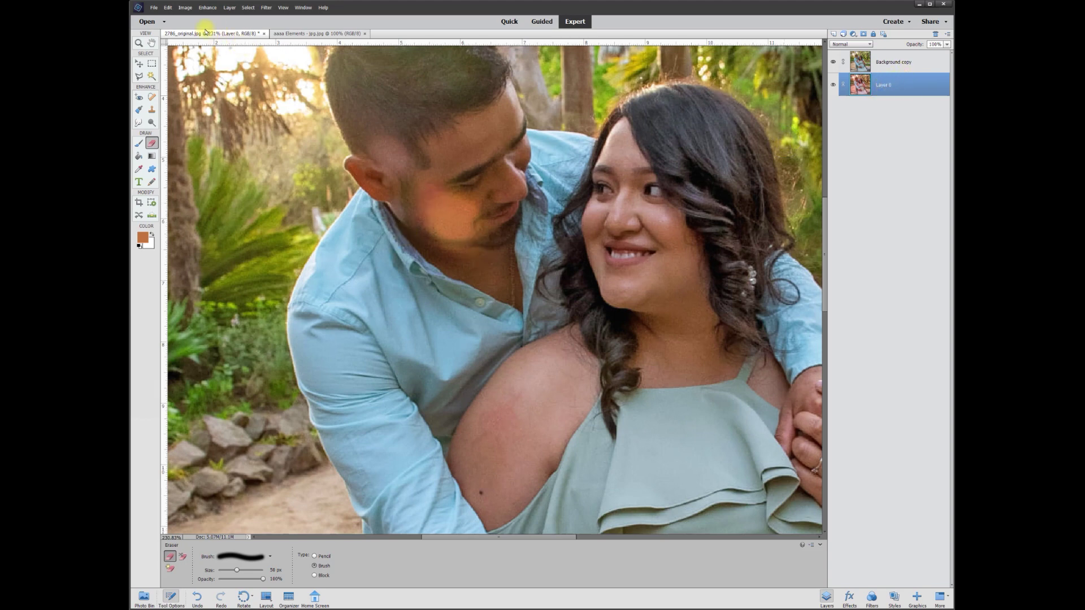
{"action": "left_click", "coordinate": [207, 7]}
Apply Brightness/Contrast to Layer 0 with Brightness -45 and Contrast -46
{"action": "mouse_move", "coordinate": [243, 110]}
{"action": "left_click", "coordinate": [350, 120]}
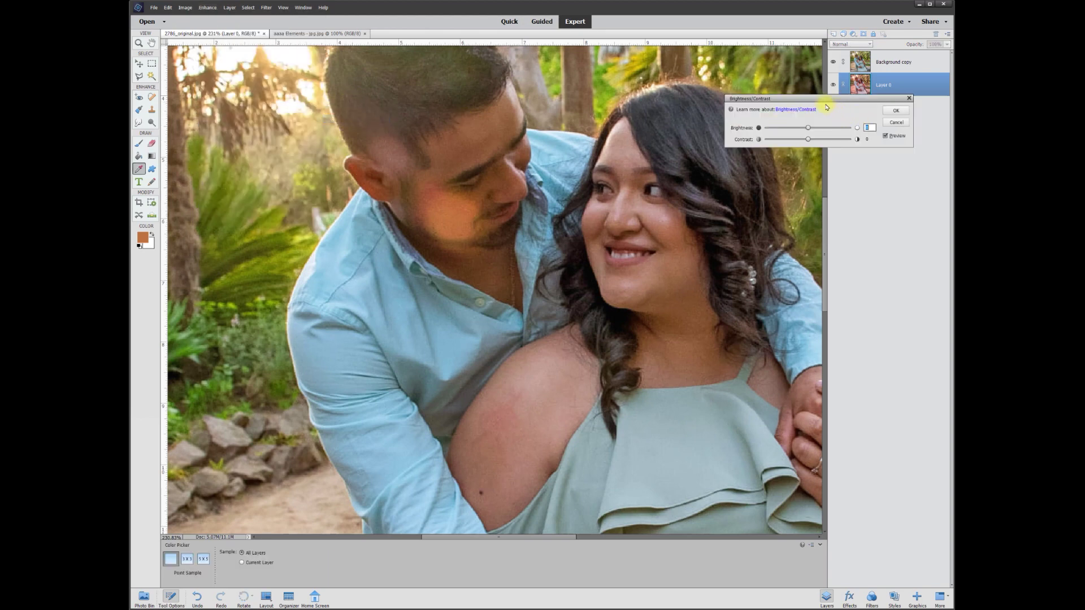
{"action": "left_click_drag", "start_coordinate": [812, 102], "coordinate": [694, 93]}
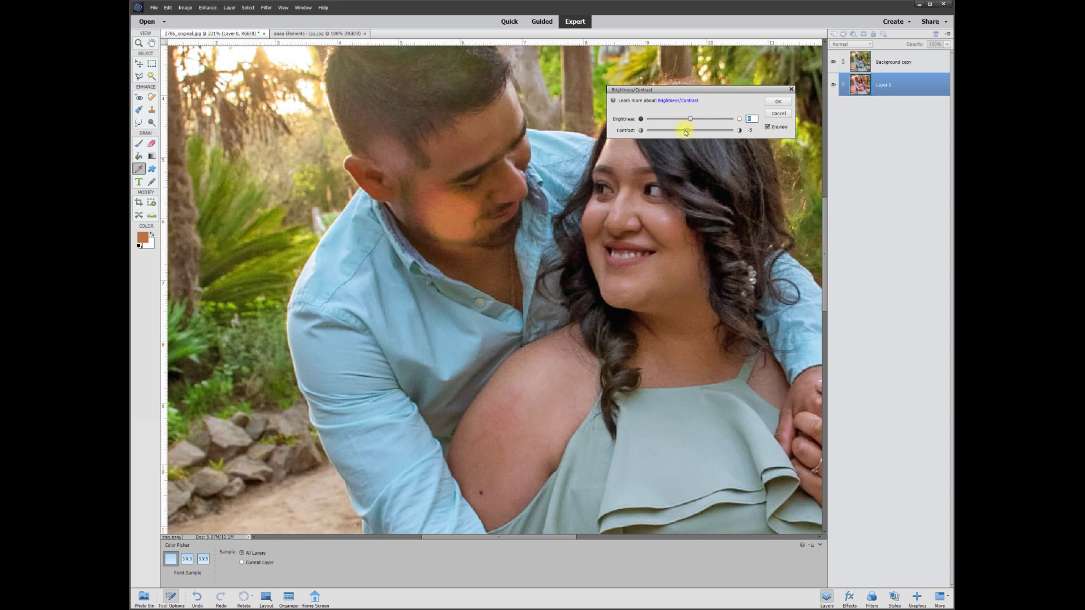
{"action": "left_click_drag", "start_coordinate": [658, 133], "coordinate": [649, 131]}
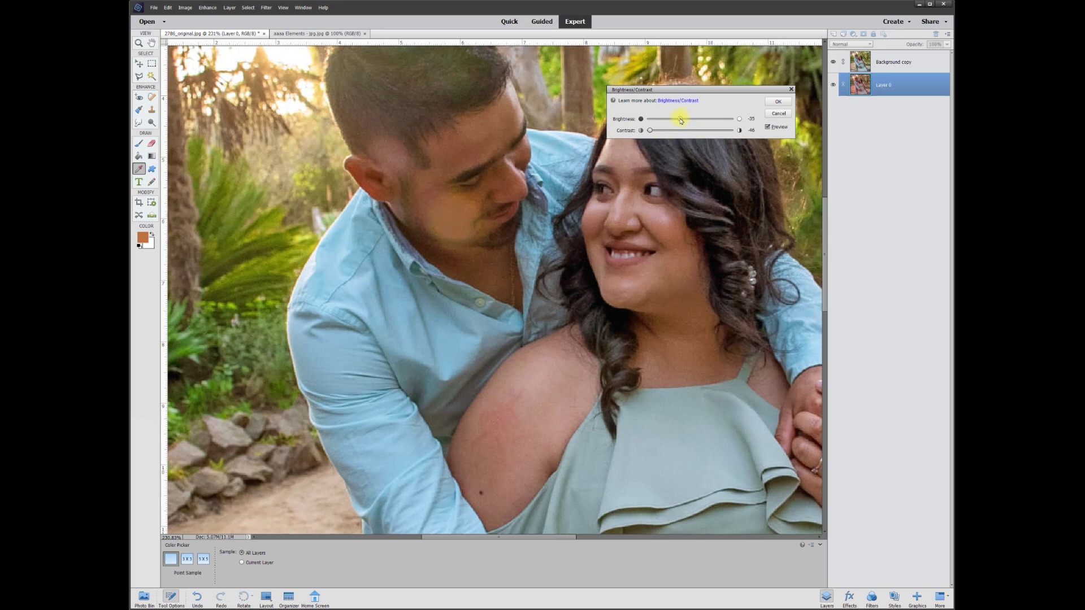
{"action": "left_click_drag", "start_coordinate": [679, 121], "coordinate": [677, 120]}
{"action": "left_click", "coordinate": [778, 103]}
{"action": "key", "text": "v"}
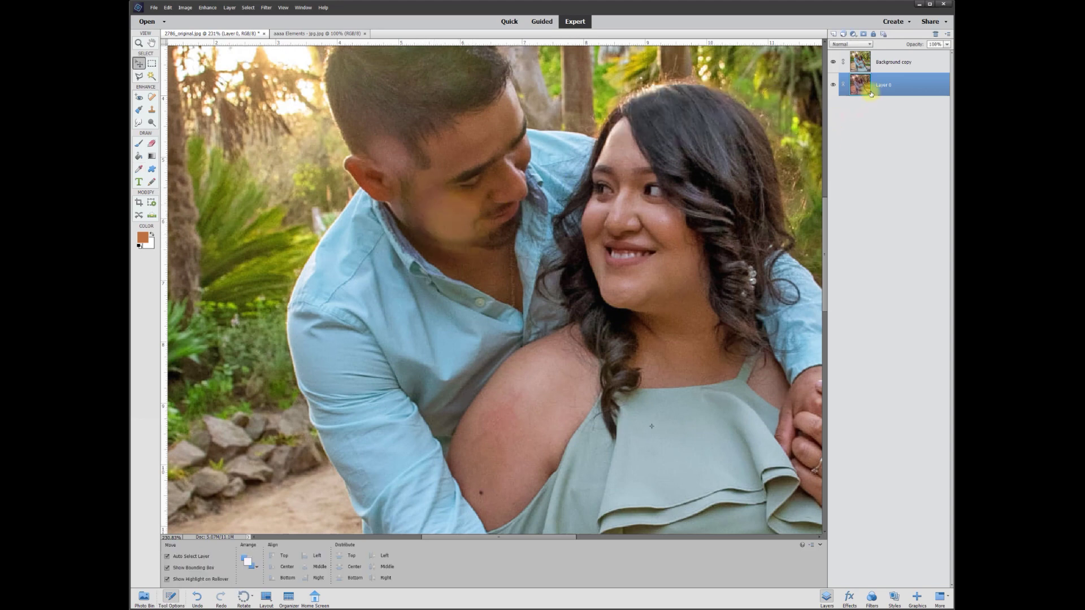
Smudge away the cheek's yellow patch on Background copy, then add a new empty Layer 1
{"action": "left_click", "coordinate": [885, 65]}
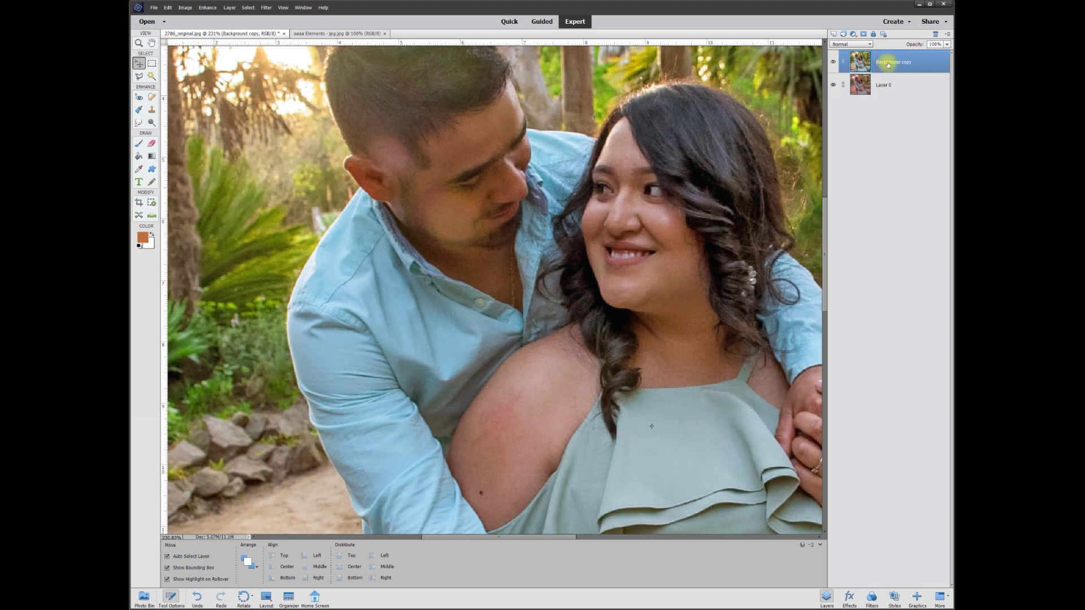
{"action": "left_click", "coordinate": [139, 123]}
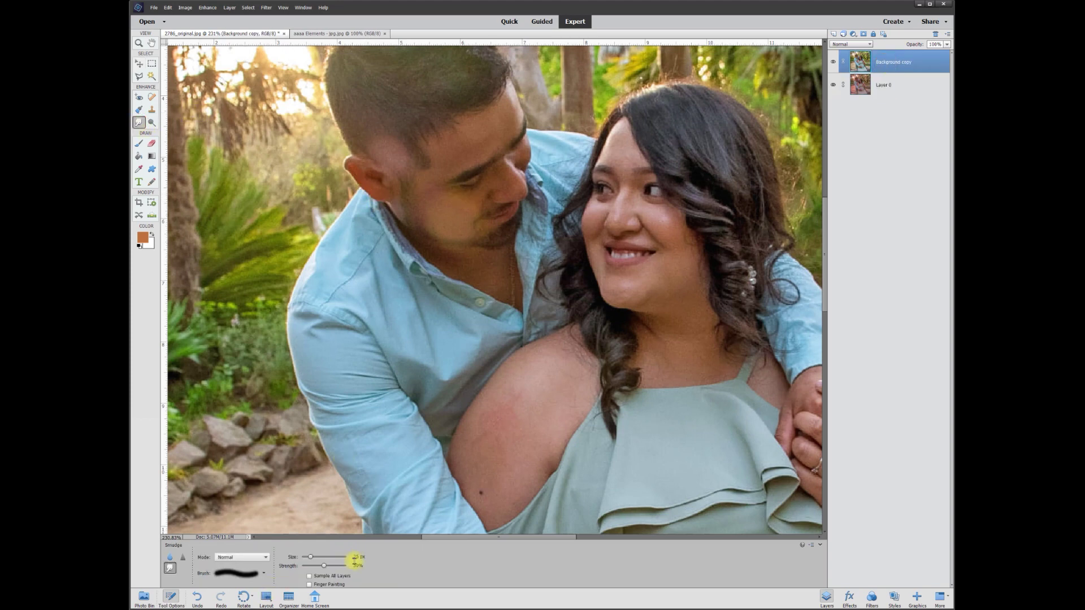
{"action": "mouse_move", "coordinate": [412, 192]}
{"action": "left_mouse_down"}
{"action": "mouse_move", "coordinate": [445, 230]}
{"action": "mouse_move", "coordinate": [438, 178]}
{"action": "mouse_move", "coordinate": [424, 198]}
{"action": "mouse_move", "coordinate": [427, 181]}
{"action": "mouse_move", "coordinate": [421, 227]}
{"action": "mouse_move", "coordinate": [426, 195]}
{"action": "mouse_move", "coordinate": [466, 218]}
{"action": "mouse_move", "coordinate": [473, 201]}
{"action": "mouse_move", "coordinate": [441, 204]}
{"action": "mouse_move", "coordinate": [472, 209]}
{"action": "mouse_move", "coordinate": [457, 205]}
{"action": "mouse_move", "coordinate": [470, 237]}
{"action": "mouse_move", "coordinate": [471, 228]}
{"action": "mouse_move", "coordinate": [447, 238]}
{"action": "mouse_move", "coordinate": [463, 244]}
{"action": "mouse_move", "coordinate": [420, 227]}
{"action": "mouse_move", "coordinate": [444, 226]}
{"action": "mouse_move", "coordinate": [445, 245]}
{"action": "mouse_move", "coordinate": [439, 239]}
{"action": "mouse_move", "coordinate": [482, 244]}
{"action": "left_mouse_up"}
{"action": "left_click", "coordinate": [833, 35]}
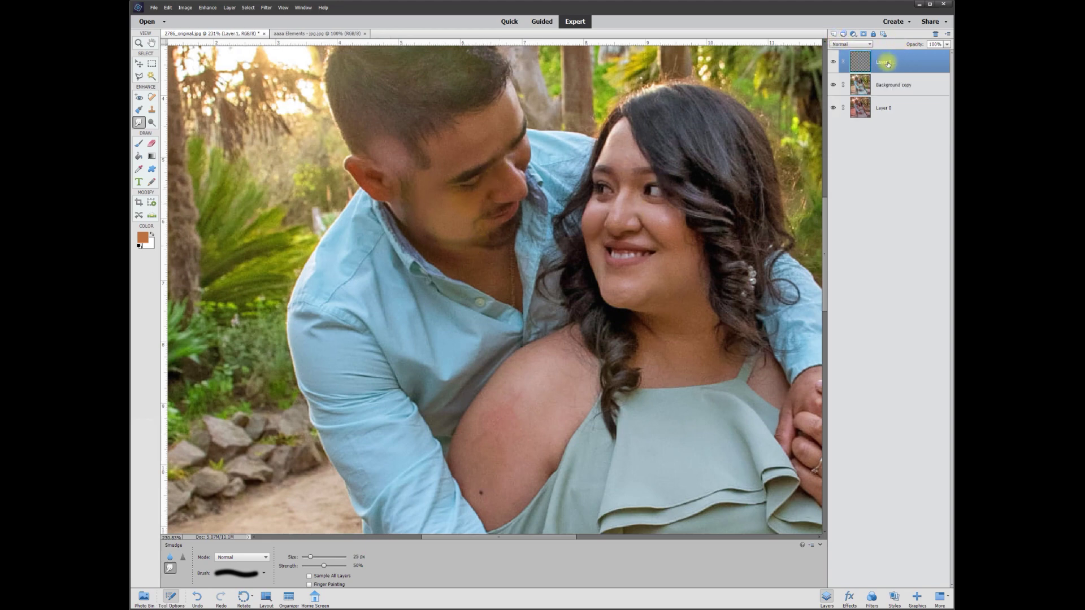
{"action": "left_click", "coordinate": [138, 170]}
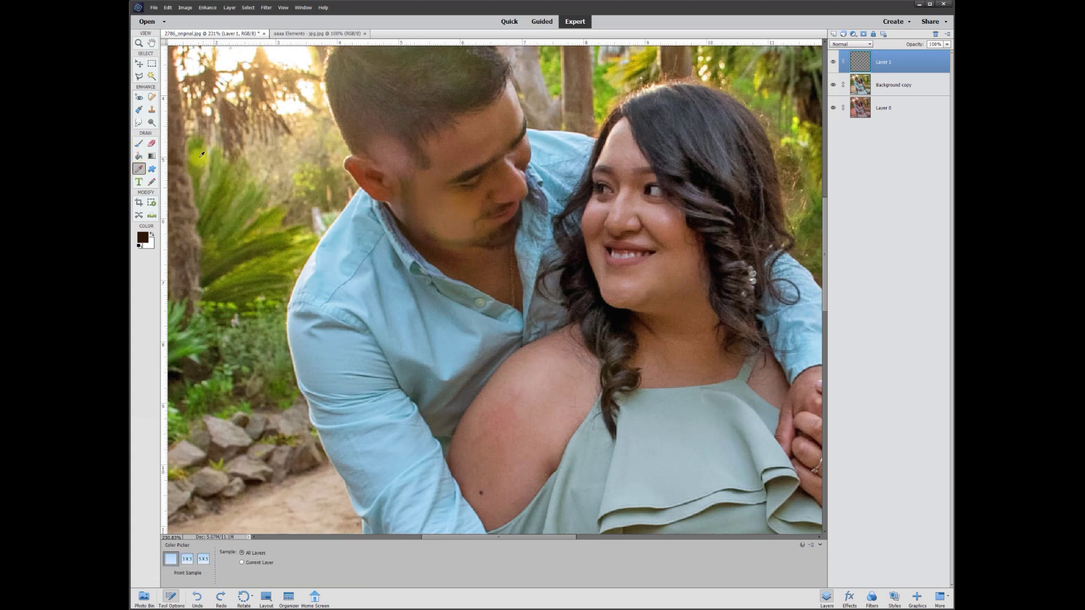
Brush a dark beard line along the man's jaw on Layer 1 and smudge it at the temple
{"action": "left_click", "coordinate": [138, 145]}
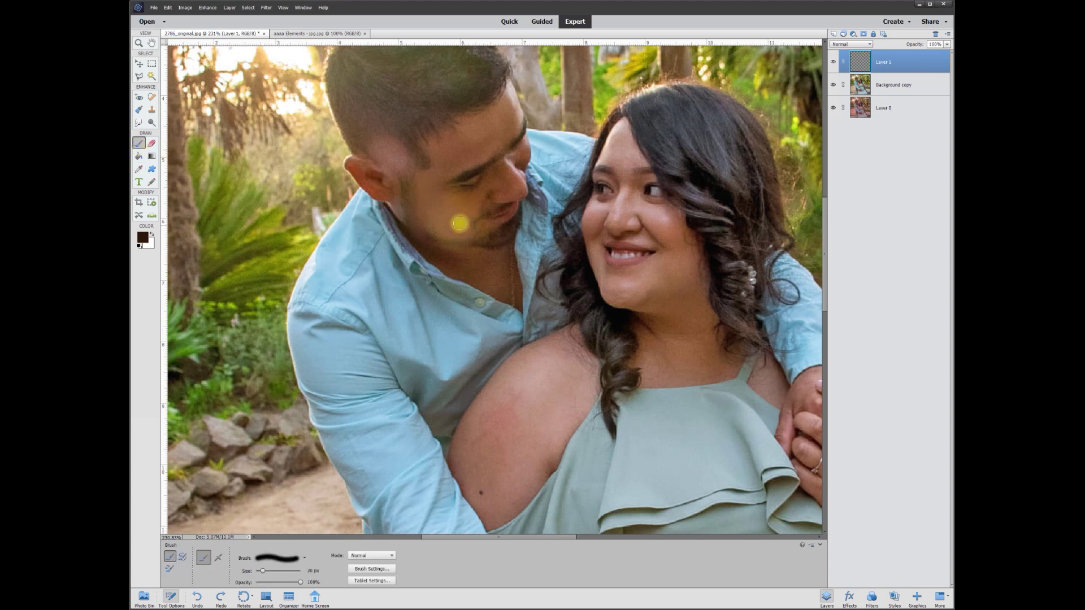
{"action": "mouse_move", "coordinate": [508, 231]}
{"action": "left_mouse_down"}
{"action": "mouse_move", "coordinate": [436, 243]}
{"action": "mouse_move", "coordinate": [416, 225]}
{"action": "mouse_move", "coordinate": [408, 175]}
{"action": "mouse_move", "coordinate": [392, 154]}
{"action": "left_mouse_up"}
{"action": "left_click", "coordinate": [137, 123]}
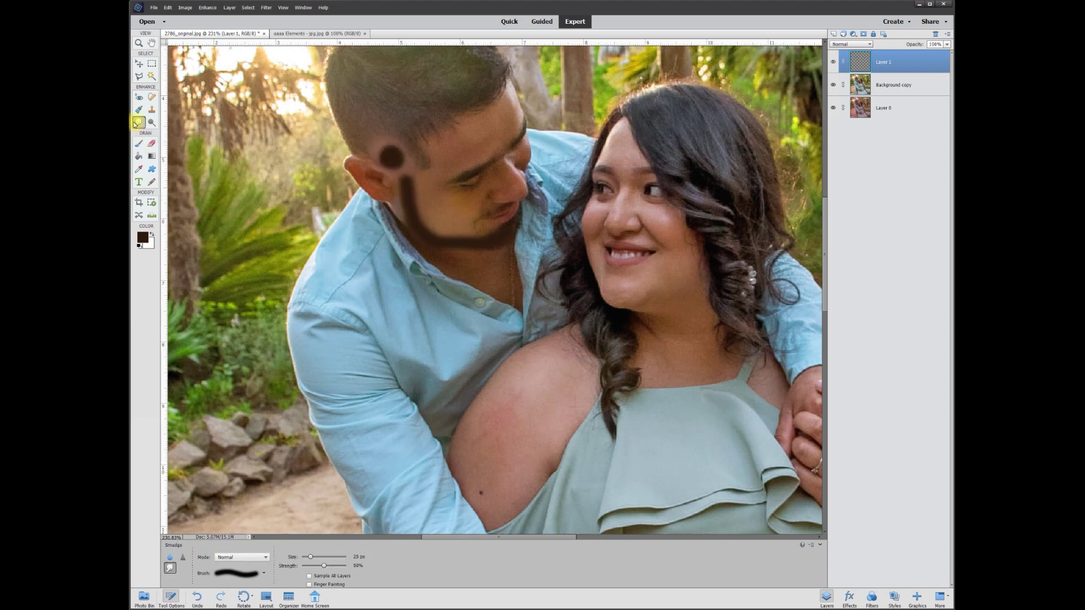
{"action": "mouse_move", "coordinate": [388, 155]}
{"action": "left_mouse_down"}
{"action": "mouse_move", "coordinate": [371, 153]}
{"action": "mouse_move", "coordinate": [382, 133]}
{"action": "mouse_move", "coordinate": [397, 138]}
{"action": "mouse_move", "coordinate": [373, 140]}
{"action": "mouse_move", "coordinate": [372, 130]}
{"action": "mouse_move", "coordinate": [397, 127]}
{"action": "mouse_move", "coordinate": [399, 150]}
{"action": "mouse_move", "coordinate": [371, 150]}
{"action": "mouse_move", "coordinate": [413, 170]}
{"action": "mouse_move", "coordinate": [404, 220]}
{"action": "mouse_move", "coordinate": [420, 242]}
{"action": "mouse_move", "coordinate": [417, 232]}
{"action": "mouse_move", "coordinate": [460, 247]}
{"action": "left_mouse_up"}
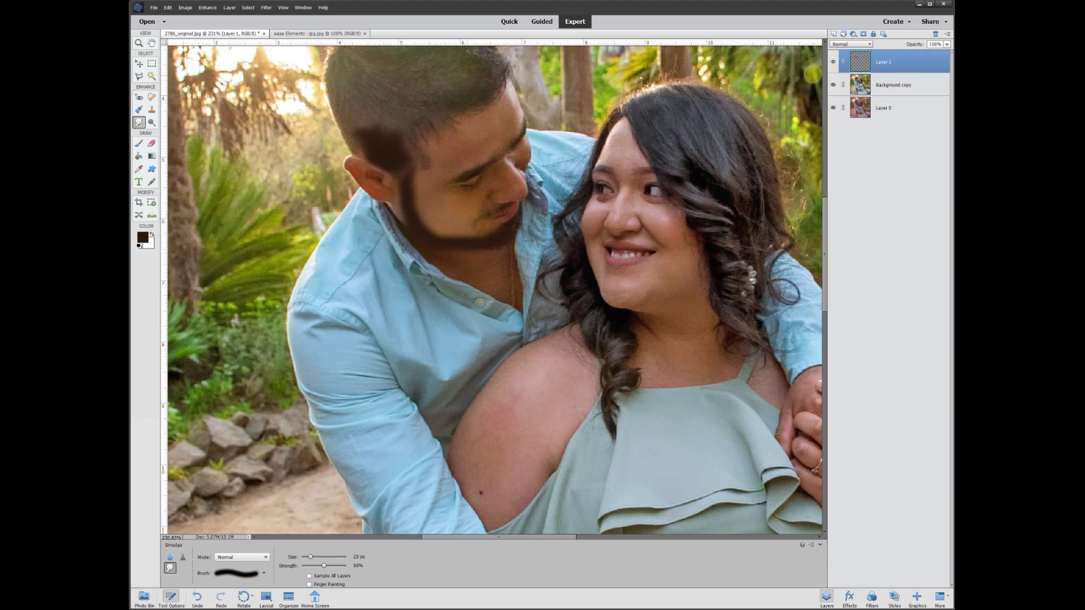
Blend the beard paint down toward the chin and up into his hair, comparing with it hidden
{"action": "left_click", "coordinate": [834, 62]}
{"action": "left_click", "coordinate": [833, 63]}
{"action": "left_click", "coordinate": [834, 63]}
{"action": "left_click", "coordinate": [833, 62]}
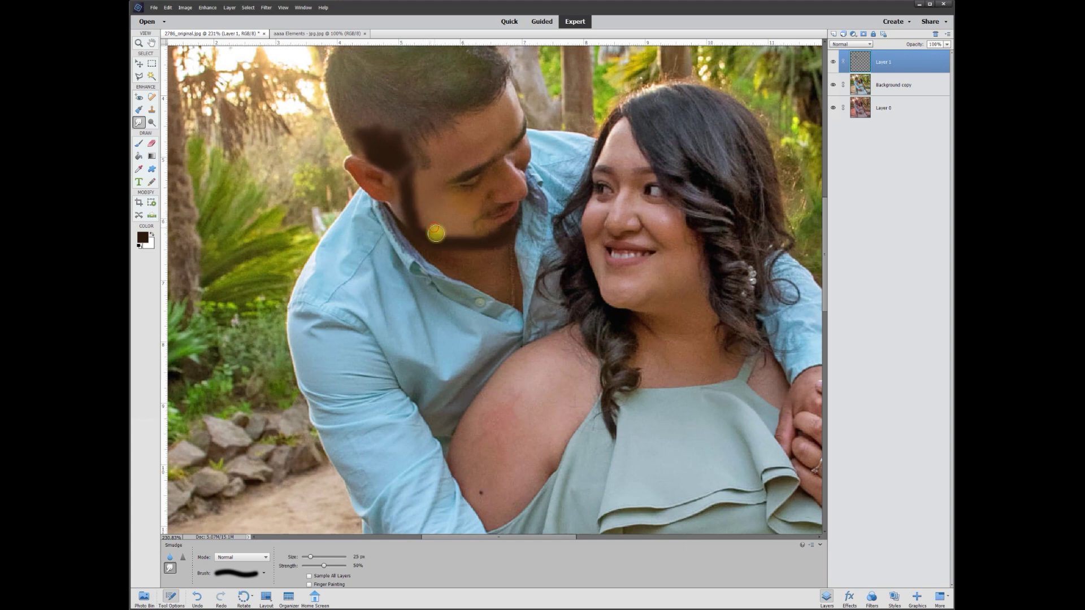
{"action": "left_click_drag", "start_coordinate": [459, 230], "coordinate": [461, 239]}
{"action": "mouse_move", "coordinate": [423, 207]}
{"action": "left_mouse_down"}
{"action": "mouse_move", "coordinate": [409, 151]}
{"action": "mouse_move", "coordinate": [402, 165]}
{"action": "mouse_move", "coordinate": [410, 138]}
{"action": "mouse_move", "coordinate": [361, 135]}
{"action": "mouse_move", "coordinate": [369, 149]}
{"action": "mouse_move", "coordinate": [348, 120]}
{"action": "mouse_move", "coordinate": [365, 123]}
{"action": "mouse_move", "coordinate": [370, 111]}
{"action": "mouse_move", "coordinate": [384, 124]}
{"action": "mouse_move", "coordinate": [388, 100]}
{"action": "mouse_move", "coordinate": [405, 148]}
{"action": "mouse_move", "coordinate": [415, 126]}
{"action": "mouse_move", "coordinate": [341, 105]}
{"action": "mouse_move", "coordinate": [333, 71]}
{"action": "left_mouse_up"}
{"action": "scroll", "coordinate": [333, 71], "scroll_direction": "up", "scroll_amount": 2}
{"action": "mouse_move", "coordinate": [339, 110]}
{"action": "left_mouse_down"}
{"action": "mouse_move", "coordinate": [372, 129]}
{"action": "mouse_move", "coordinate": [357, 143]}
{"action": "mouse_move", "coordinate": [368, 156]}
{"action": "mouse_move", "coordinate": [344, 142]}
{"action": "mouse_move", "coordinate": [350, 101]}
{"action": "mouse_move", "coordinate": [351, 130]}
{"action": "mouse_move", "coordinate": [346, 119]}
{"action": "mouse_move", "coordinate": [361, 121]}
{"action": "mouse_move", "coordinate": [390, 179]}
{"action": "mouse_move", "coordinate": [413, 189]}
{"action": "mouse_move", "coordinate": [425, 179]}
{"action": "mouse_move", "coordinate": [405, 170]}
{"action": "mouse_move", "coordinate": [388, 179]}
{"action": "mouse_move", "coordinate": [348, 127]}
{"action": "mouse_move", "coordinate": [380, 172]}
{"action": "mouse_move", "coordinate": [424, 177]}
{"action": "left_mouse_up"}
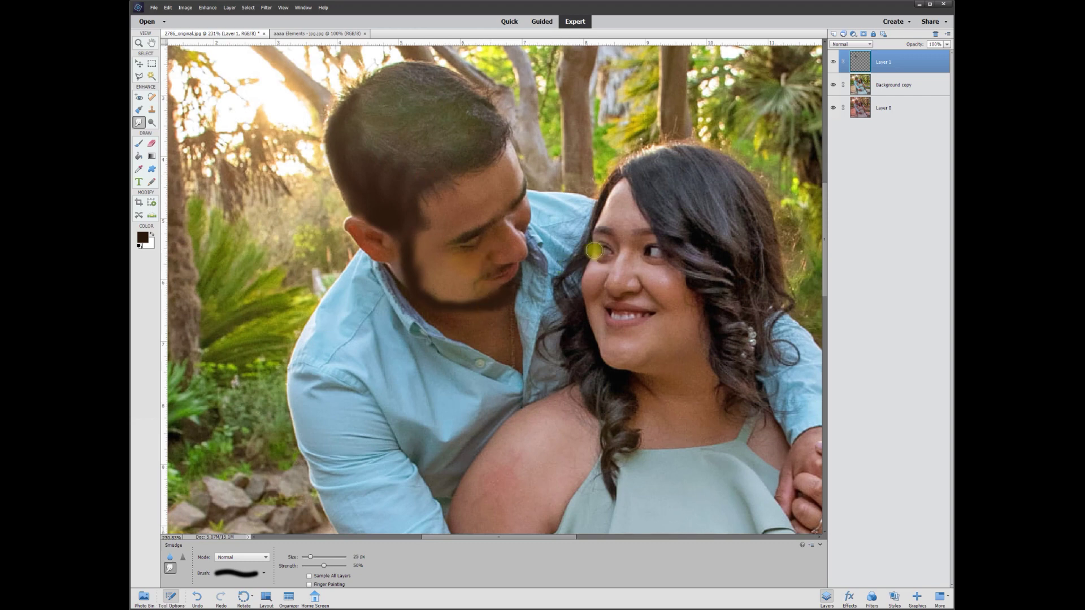
{"action": "left_click", "coordinate": [947, 44]}
{"action": "mouse_move", "coordinate": [951, 52]}
{"action": "left_mouse_down"}
{"action": "mouse_move", "coordinate": [914, 53]}
{"action": "mouse_move", "coordinate": [952, 52]}
{"action": "mouse_move", "coordinate": [925, 55]}
{"action": "left_mouse_up"}
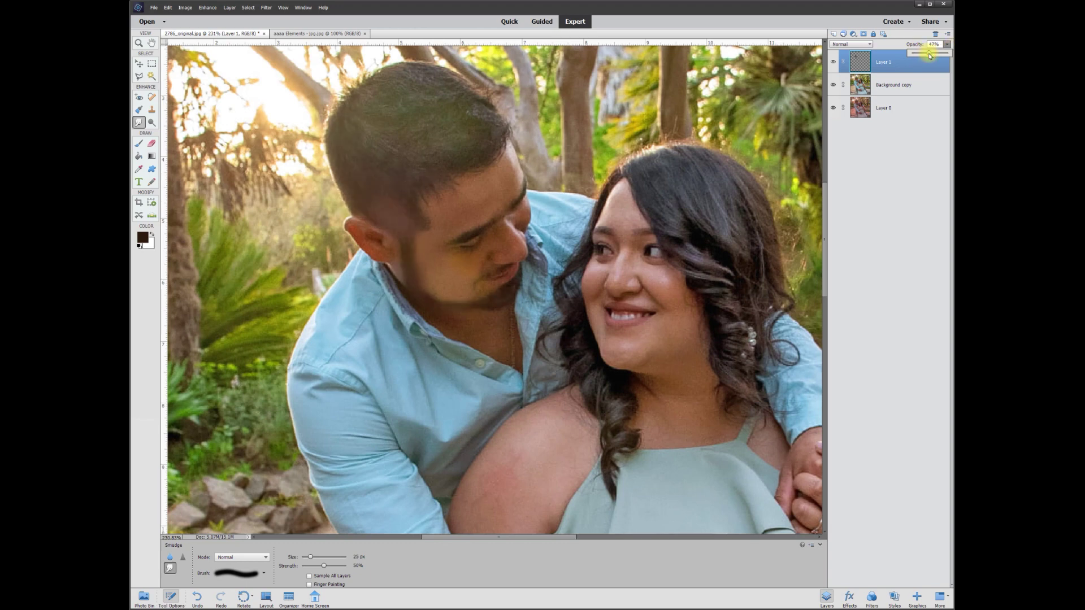
{"action": "left_click_drag", "start_coordinate": [932, 55], "coordinate": [949, 52]}
{"action": "left_click", "coordinate": [833, 62]}
{"action": "left_click", "coordinate": [832, 62]}
{"action": "left_click", "coordinate": [832, 62]}
{"action": "left_click", "coordinate": [832, 61]}
{"action": "left_click", "coordinate": [832, 64]}
{"action": "left_click", "coordinate": [832, 63]}
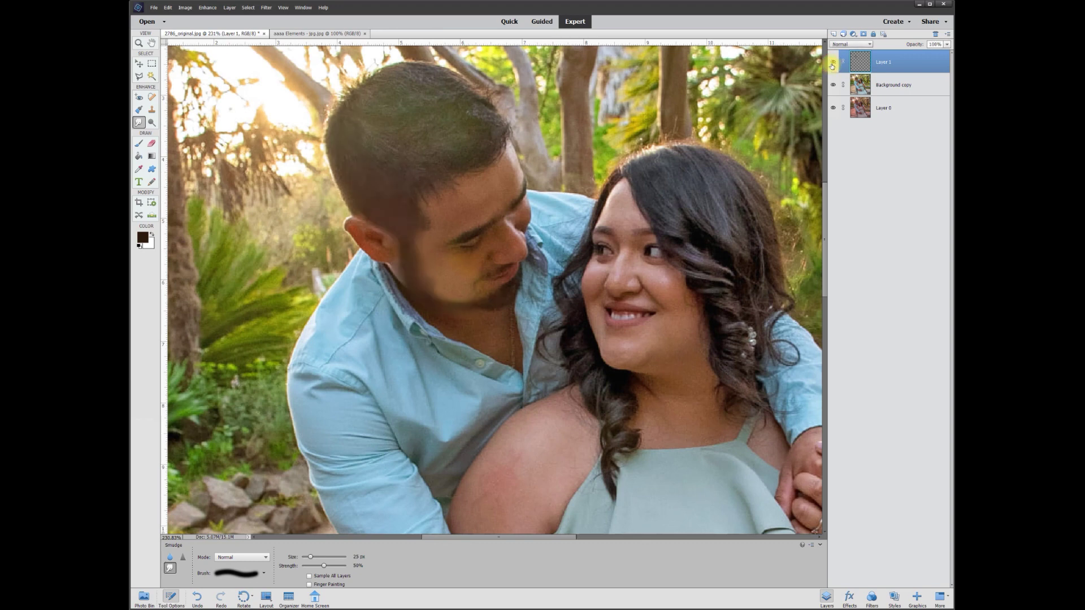
{"action": "left_click", "coordinate": [206, 9]}
In Hue/Saturation, lower Saturation to -67 and Lightness to -3
{"action": "mouse_move", "coordinate": [215, 107]}
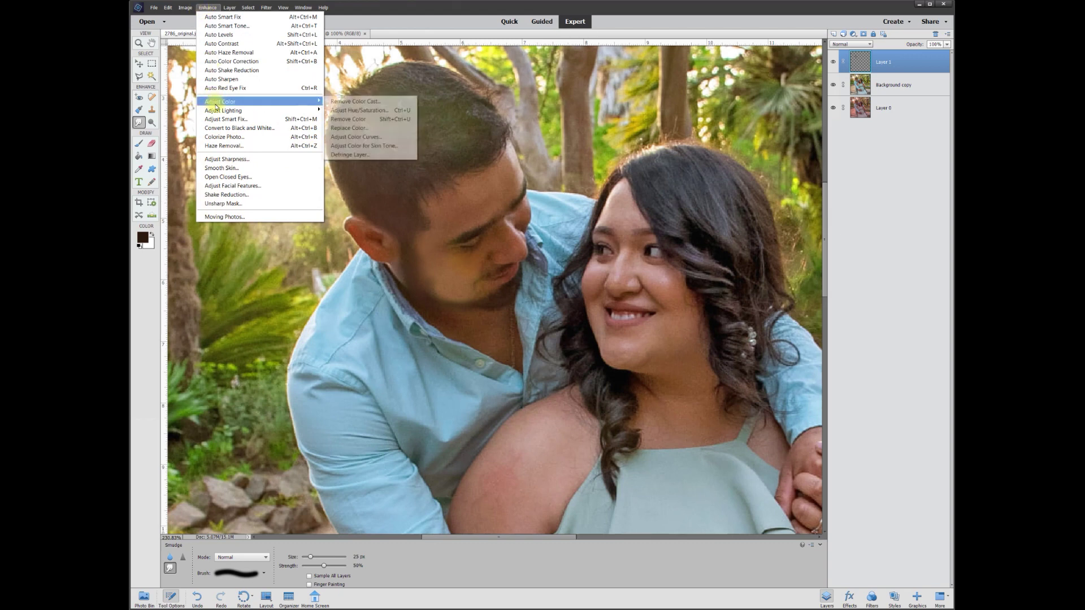
{"action": "left_click", "coordinate": [337, 110]}
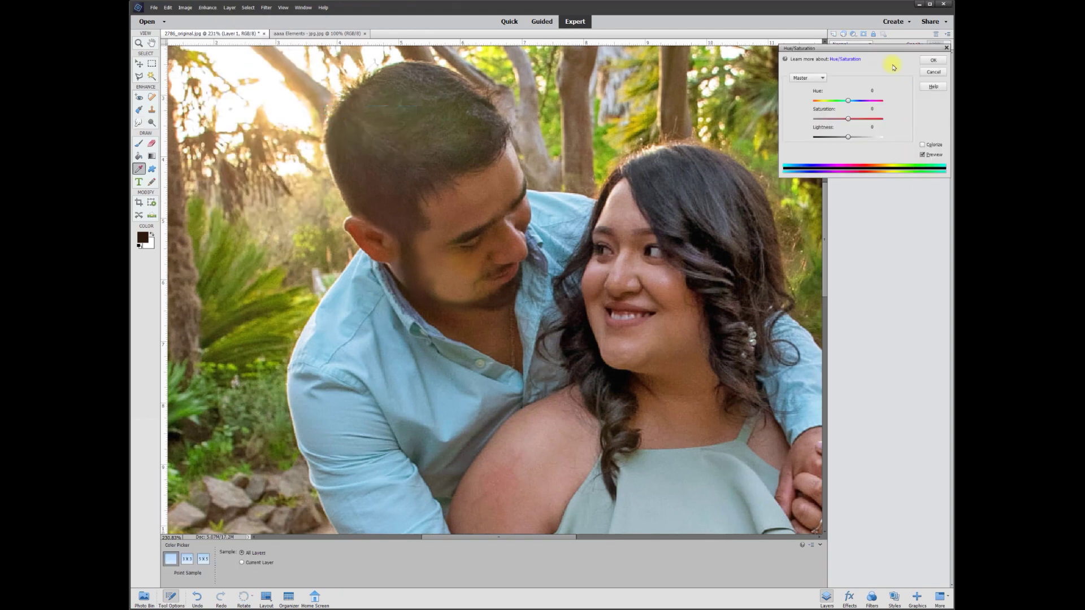
{"action": "left_click_drag", "start_coordinate": [880, 52], "coordinate": [723, 62]}
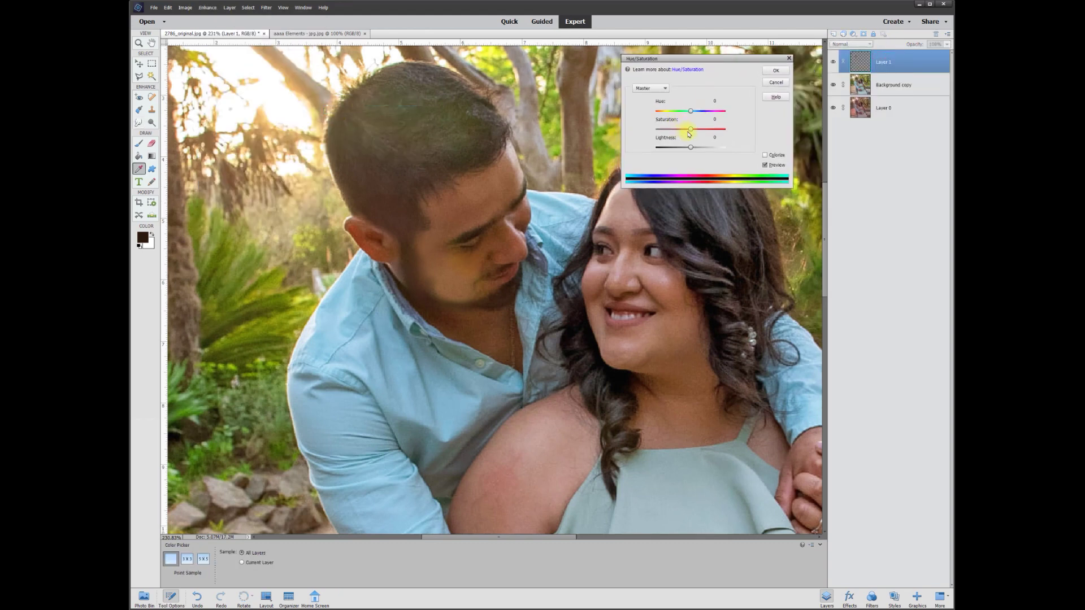
{"action": "mouse_move", "coordinate": [684, 131]}
{"action": "left_mouse_down"}
{"action": "mouse_move", "coordinate": [674, 131]}
{"action": "mouse_move", "coordinate": [722, 130]}
{"action": "mouse_move", "coordinate": [667, 133]}
{"action": "left_mouse_up"}
{"action": "mouse_move", "coordinate": [690, 151]}
{"action": "left_mouse_down"}
{"action": "mouse_move", "coordinate": [660, 149]}
{"action": "mouse_move", "coordinate": [713, 148]}
{"action": "mouse_move", "coordinate": [693, 149]}
{"action": "left_mouse_up"}
Apply the Hue/Saturation change, fit the photo on screen, and deselect all layers
{"action": "left_click", "coordinate": [776, 71]}
{"action": "key", "text": "r"}
{"action": "key", "text": "ctrl+0"}
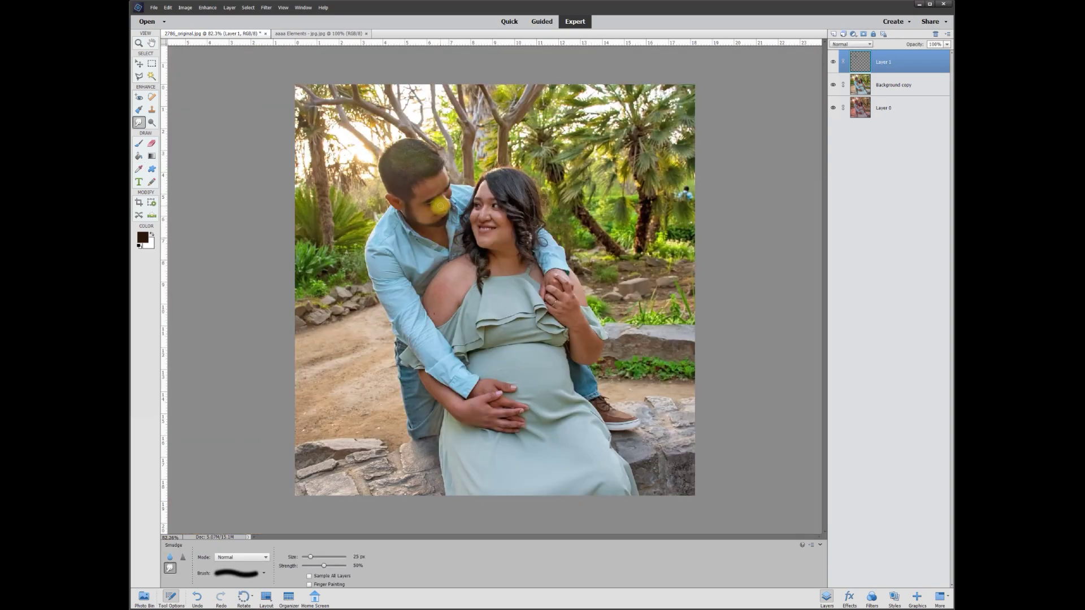
{"action": "left_click", "coordinate": [139, 64]}
{"action": "left_click", "coordinate": [203, 85]}
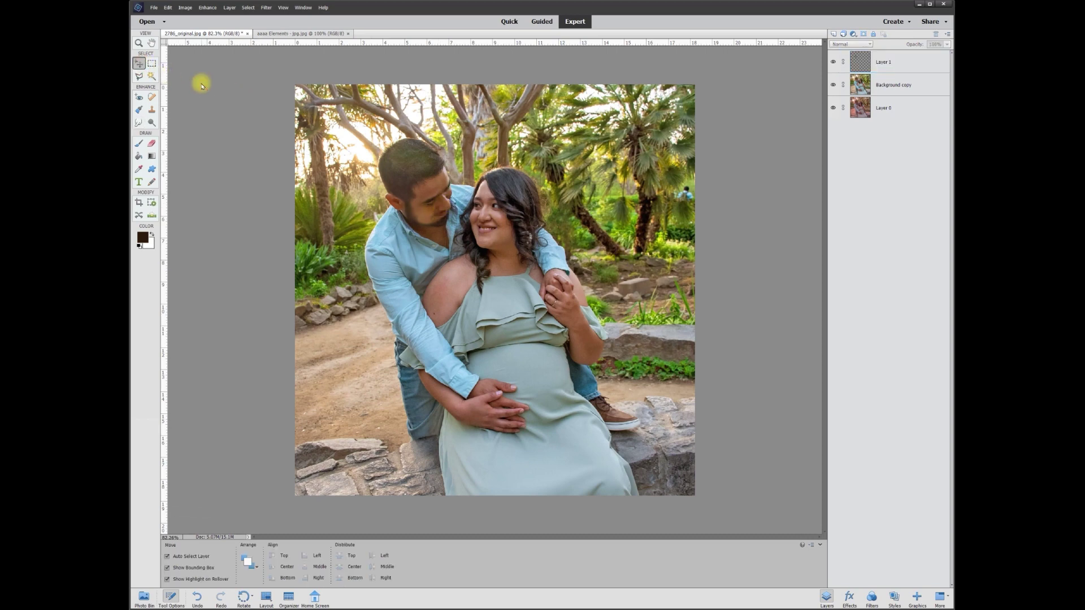